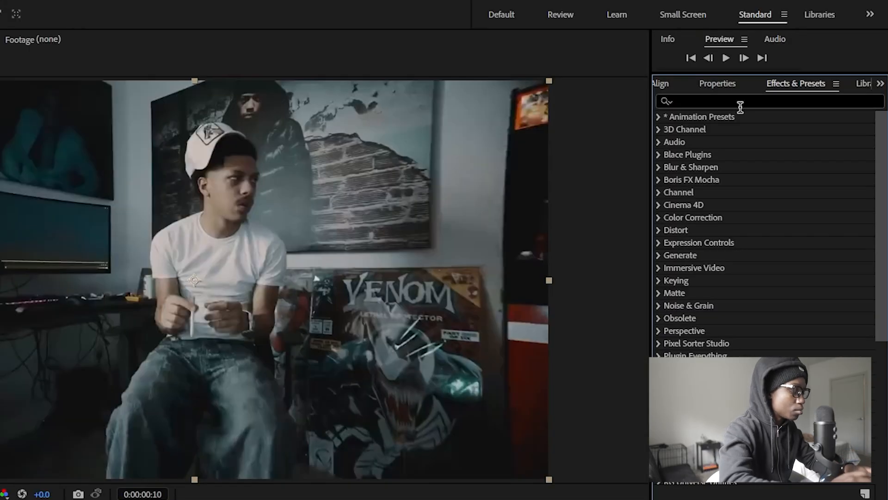
# Step: Search for Gradient Wipe and apply it to the middle video layer
pyautogui.click(830, 68)
pyautogui.write('gradien')
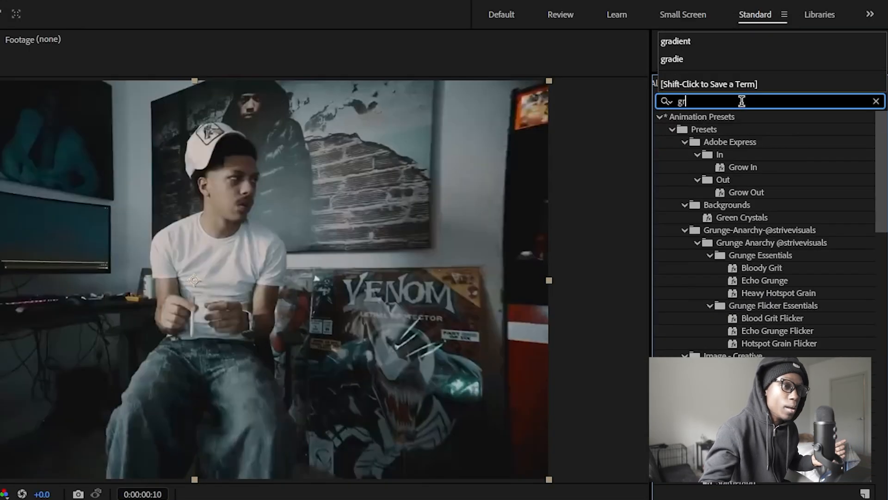
pyautogui.moveTo(717, 331); pyautogui.dragTo(416, 402)
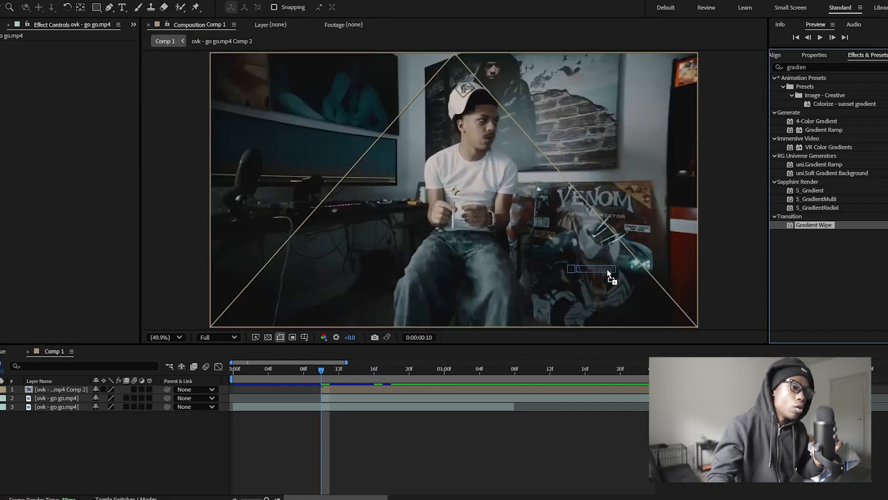
pyautogui.moveTo(609, 275); pyautogui.dragTo(377, 409)
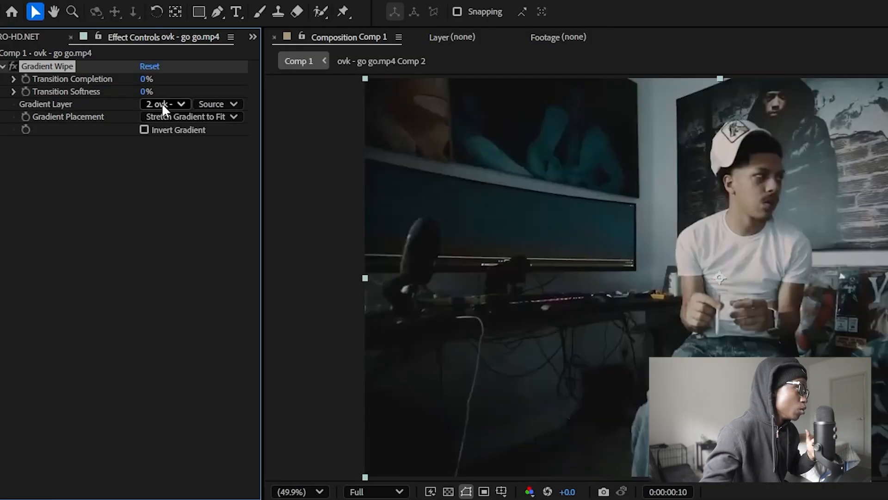
# Step: Set the Gradient Layer to the Comp 2 layer and keyframe Transition Completion at 100%
pyautogui.click(162, 103)
pyautogui.click(185, 144)
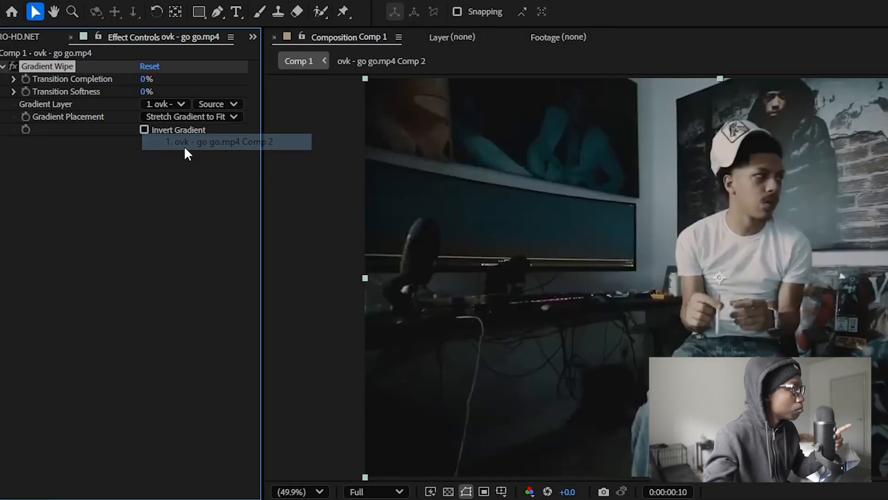
pyautogui.moveTo(146, 80); pyautogui.dragTo(339, 91)
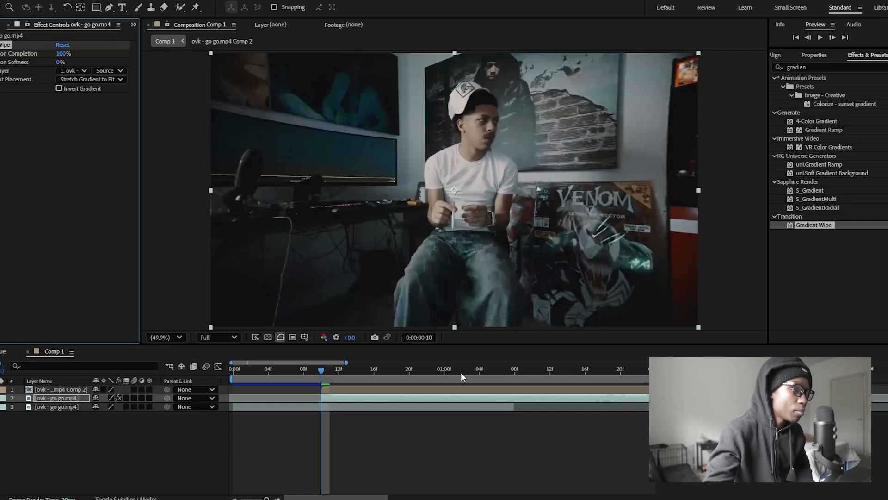
# Step: At 0:00:01:08, keyframe Transition Completion at 0%
pyautogui.moveTo(460, 372); pyautogui.dragTo(515, 370)
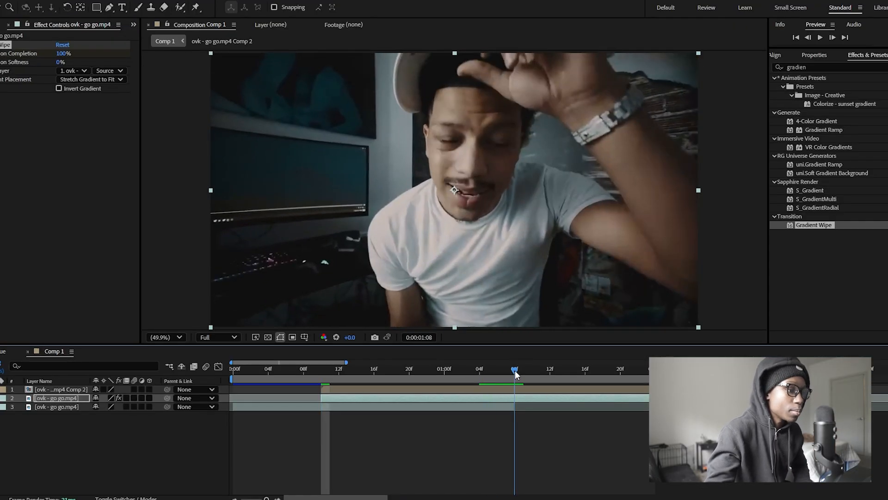
pyautogui.click(61, 53)
pyautogui.write('0')
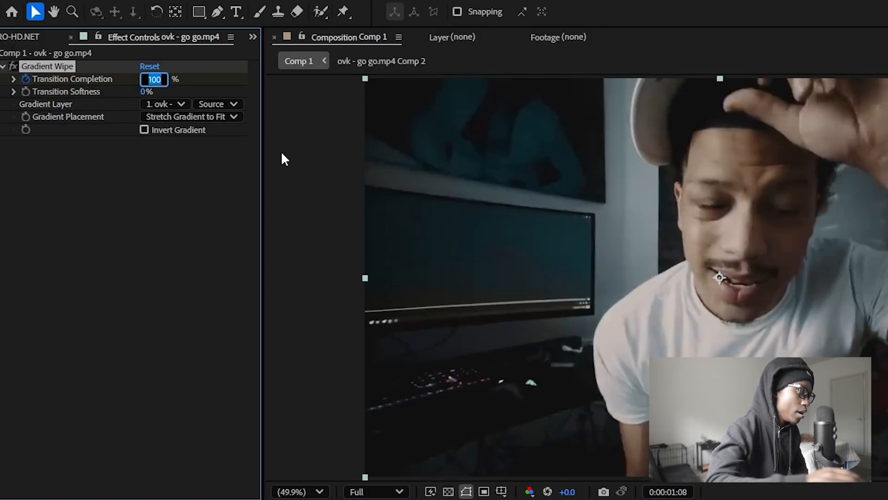
pyautogui.press('Return')
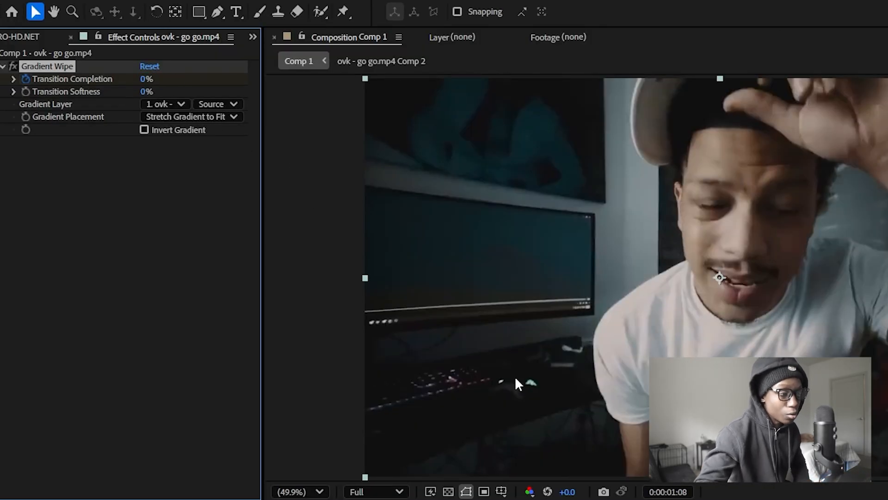
# Step: Easy-ease the Transition Completion keyframes and pull a speed handle to about 78% influence in the Graph Editor
pyautogui.press('u')
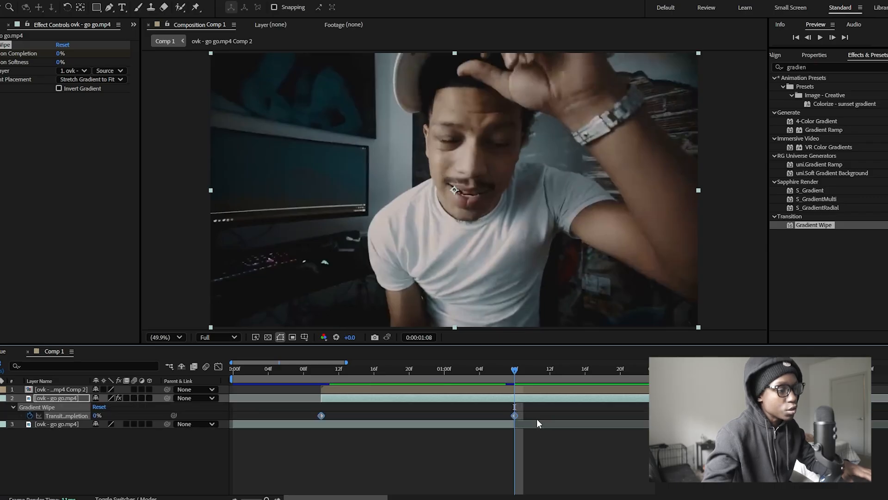
pyautogui.click(219, 367)
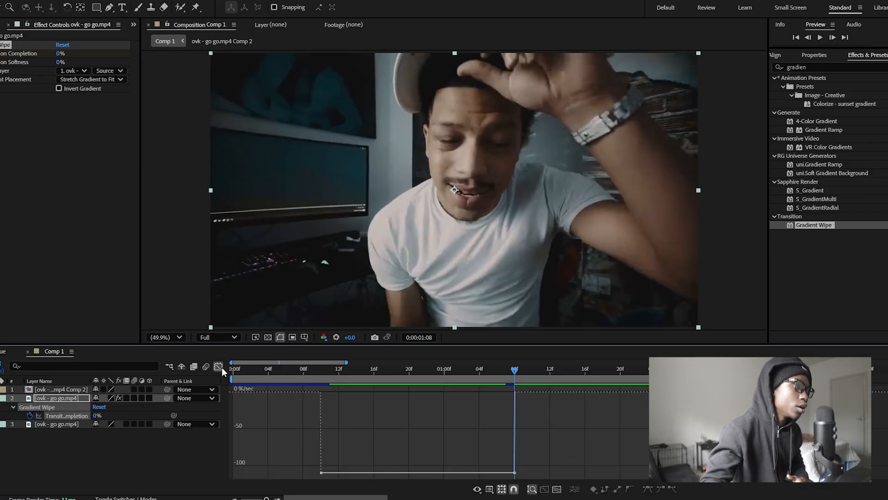
pyautogui.moveTo(531, 477); pyautogui.dragTo(211, 420)
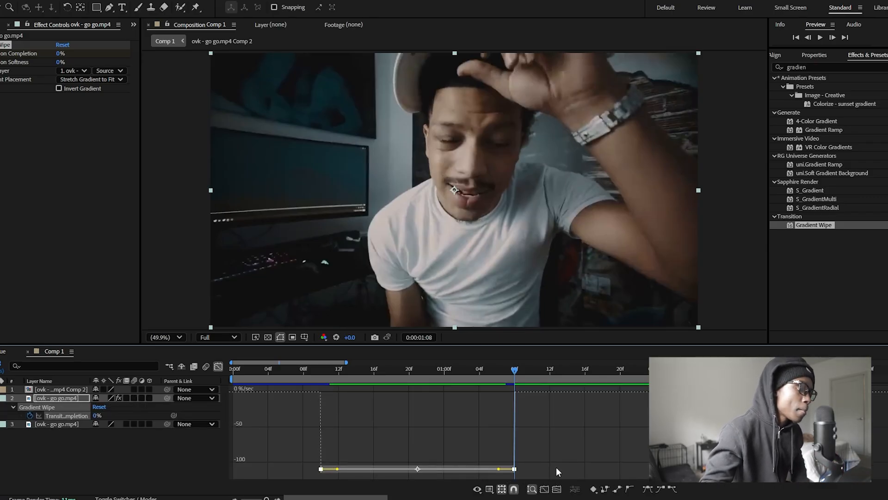
pyautogui.press('F9')
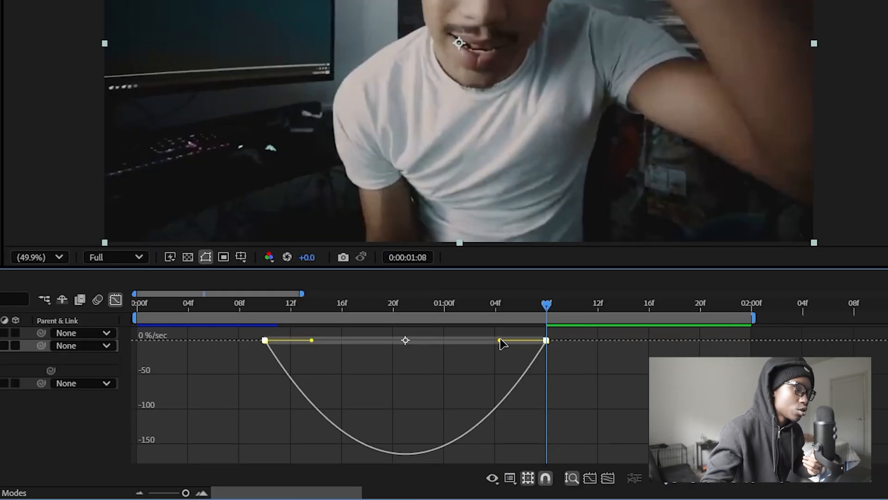
pyautogui.moveTo(499, 340); pyautogui.dragTo(522, 342)
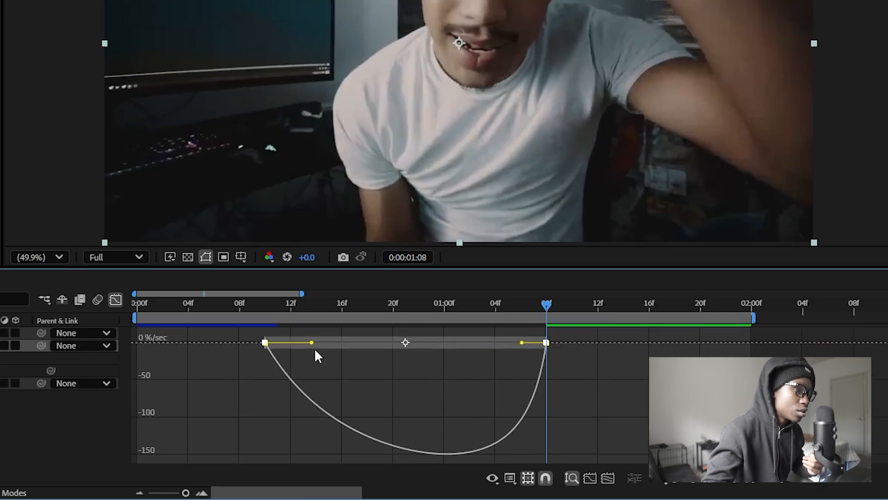
pyautogui.moveTo(310, 343); pyautogui.dragTo(374, 344)
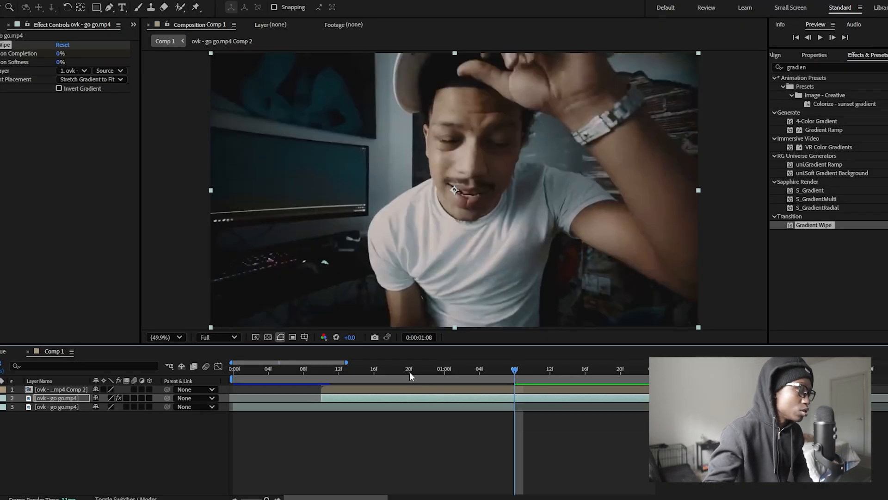
# Step: Return to 0:00:00:10 and set Transition Softness to 15%
pyautogui.moveTo(409, 371); pyautogui.dragTo(362, 372)
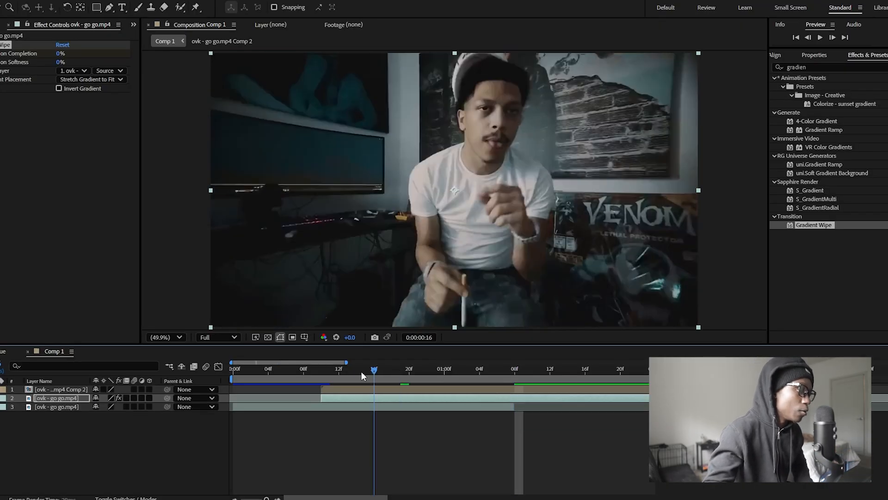
pyautogui.moveTo(362, 372); pyautogui.dragTo(321, 371)
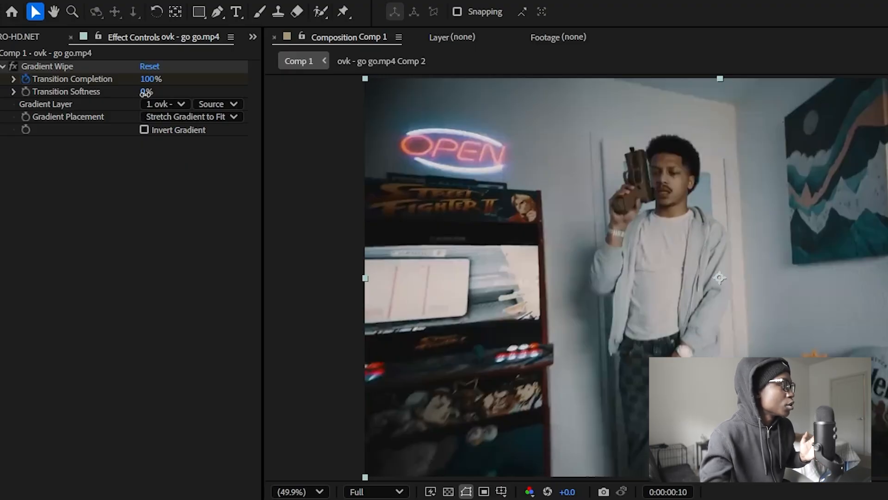
pyautogui.click(145, 92)
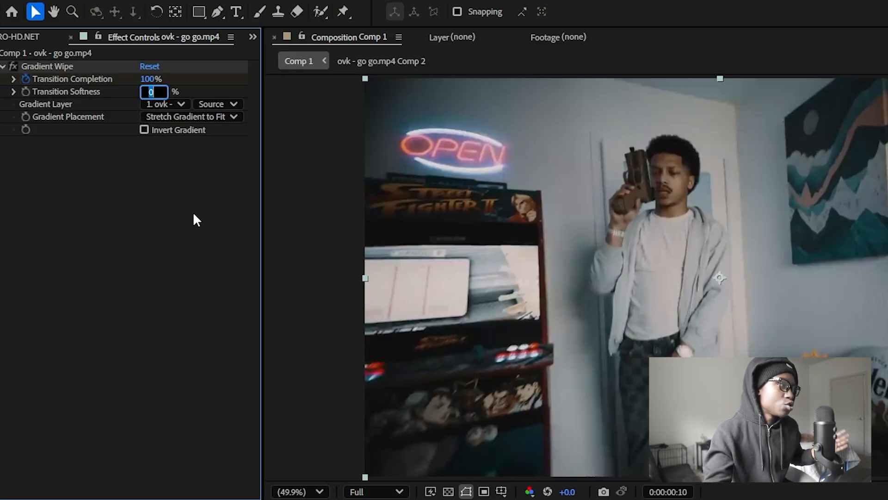
pyautogui.write('15')
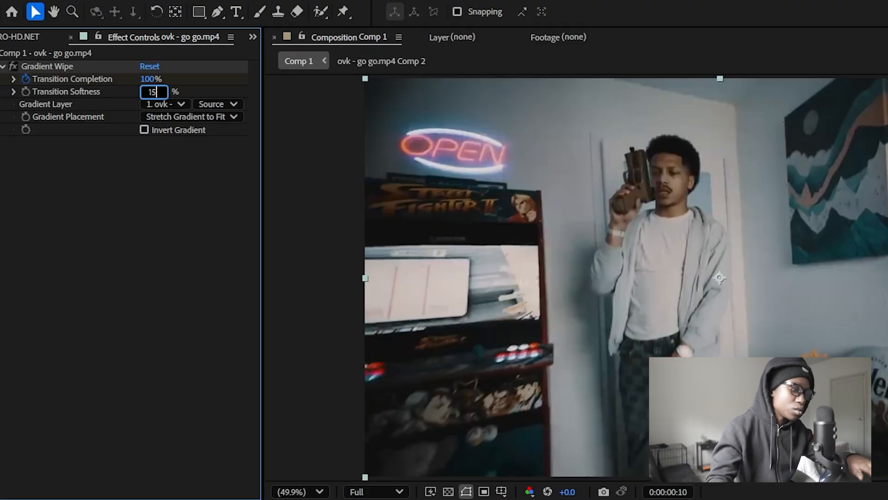
pyautogui.press('Return')
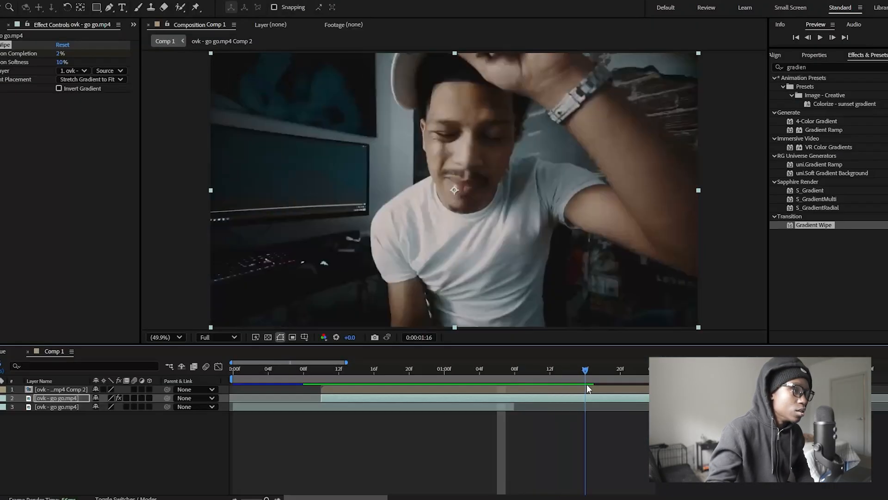
# Step: Search for the Extract effect and apply it to the Comp 2 layer
pyautogui.moveTo(585, 377); pyautogui.dragTo(382, 377)
pyautogui.press('u')
pyautogui.click(857, 68)
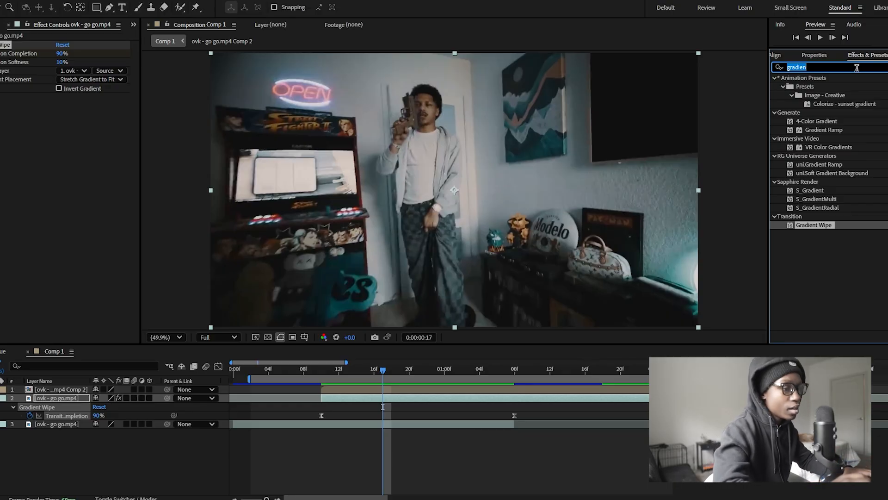
pyautogui.write('extr')
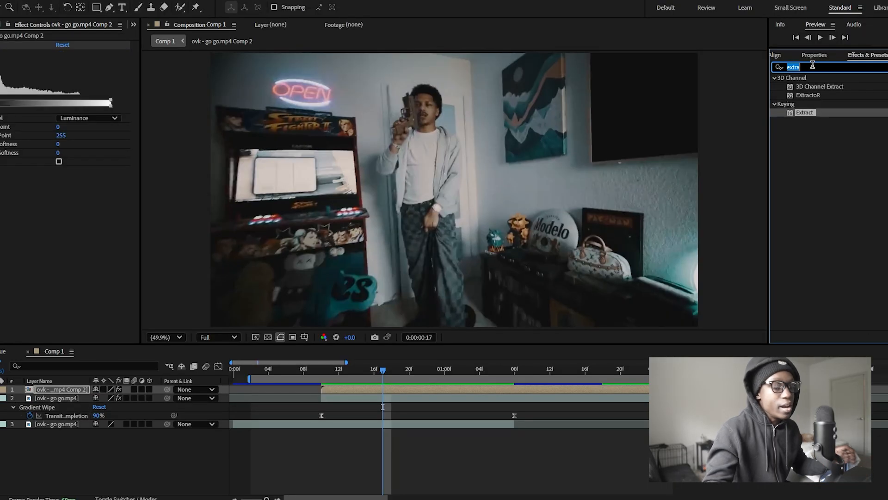
# Step: Add Fill and Solid Composite effects to the same Comp 2 layer
pyautogui.write('foi')
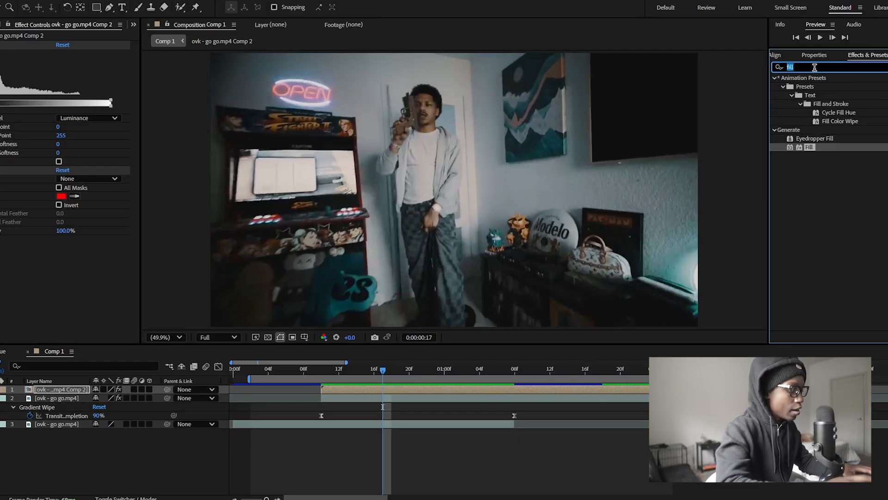
pyautogui.write('solid')
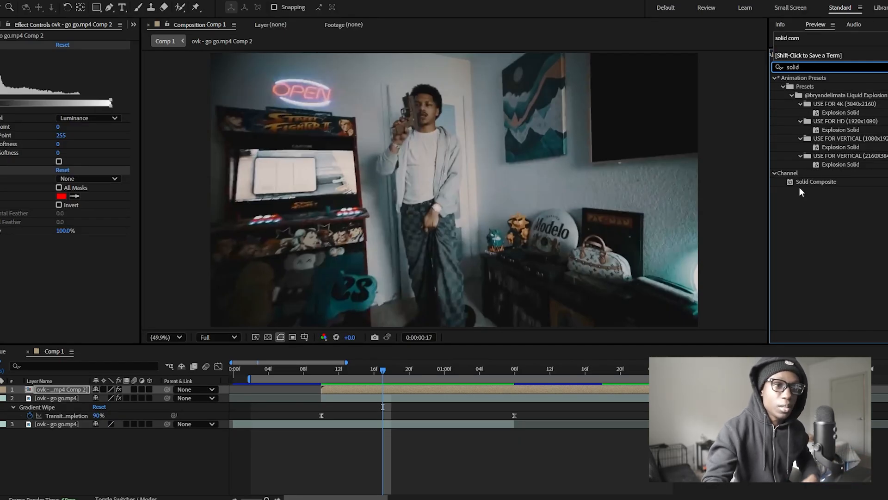
pyautogui.moveTo(814, 182); pyautogui.dragTo(20, 293)
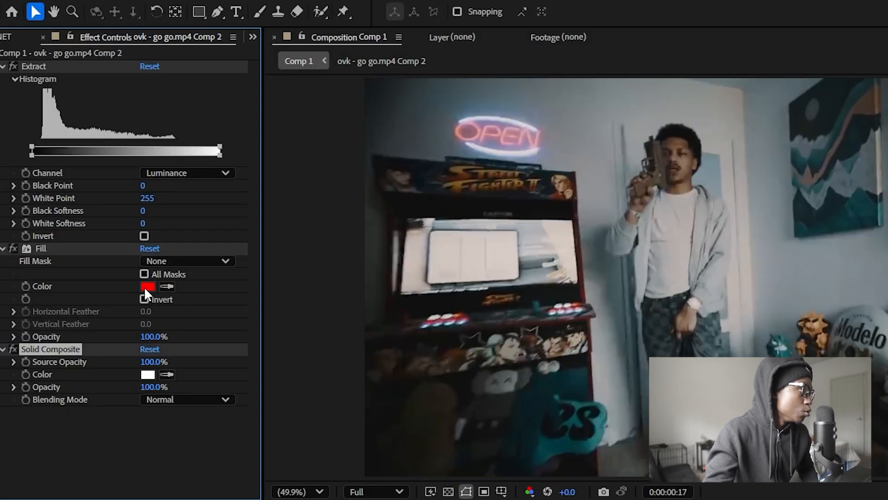
# Step: Set the Fill color to white and the Solid Composite color to black
pyautogui.click(61, 196)
pyautogui.moveTo(659, 348); pyautogui.dragTo(476, 211)
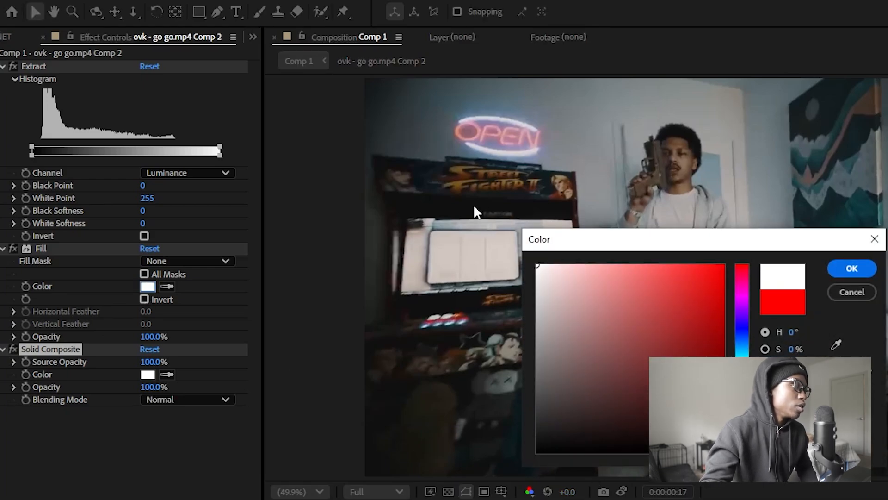
pyautogui.click(850, 268)
pyautogui.click(148, 374)
pyautogui.moveTo(605, 345)
pyautogui.mouseDown()
pyautogui.moveTo(605, 387)
pyautogui.moveTo(537, 451)
pyautogui.mouseUp()
pyautogui.click(850, 271)
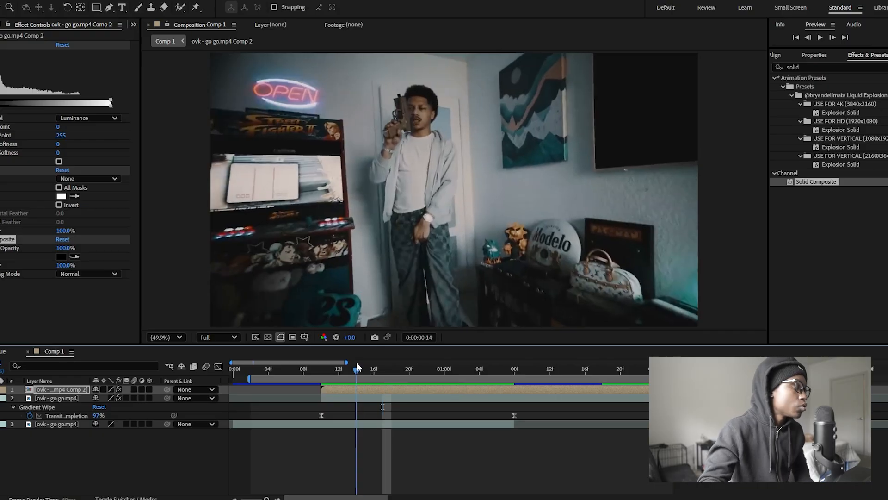
# Step: At 0:00:00:10, keyframe Extract's Black Point, White Point at 0 and Black Softness at 255
pyautogui.moveTo(357, 362); pyautogui.dragTo(320, 361)
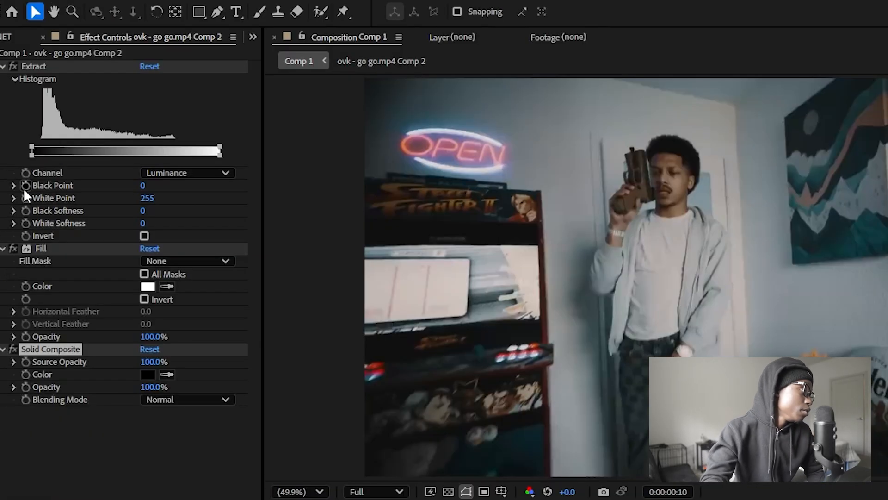
pyautogui.click(24, 187)
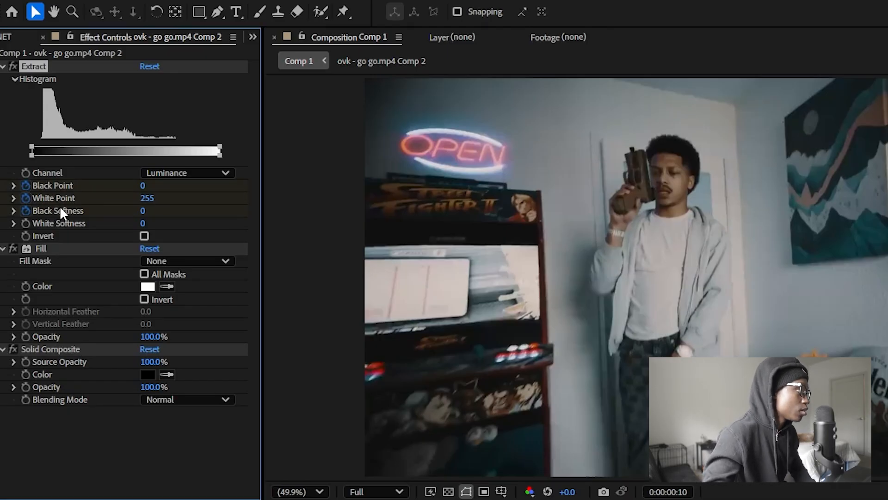
pyautogui.click(144, 198)
pyautogui.write('0')
pyautogui.press('Return')
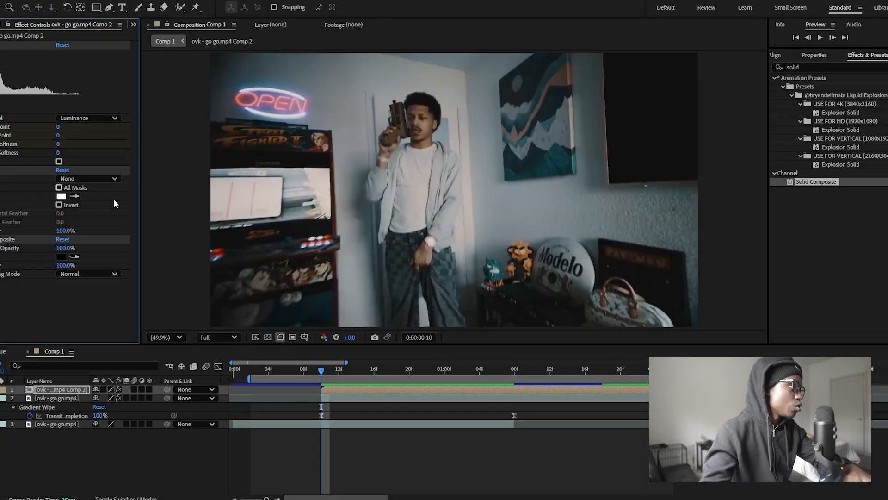
pyautogui.click(58, 144)
pyautogui.write('255')
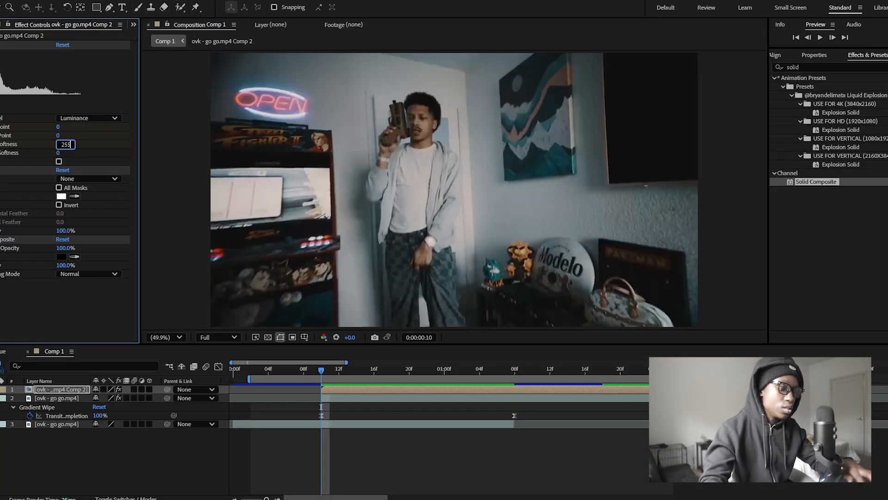
pyautogui.press('Return')
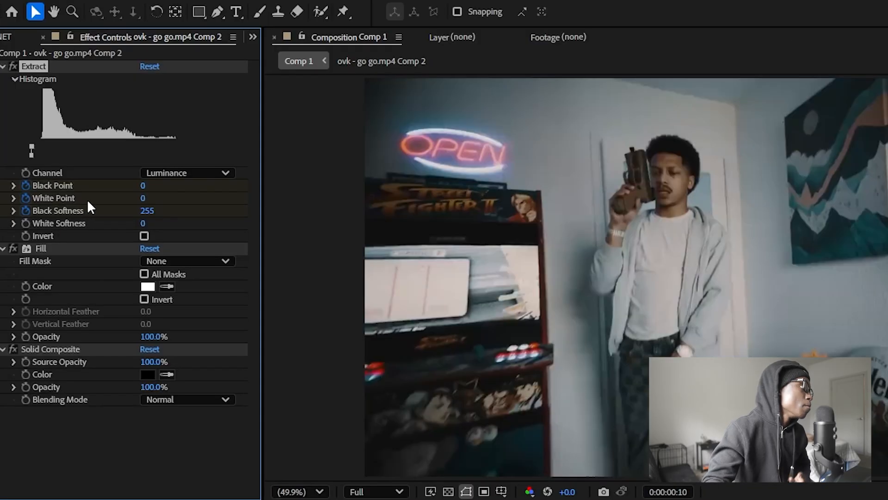
# Step: At 0:00:01:08, set Extract's Black Softness to 0 and White Point to 255
pyautogui.click(86, 192)
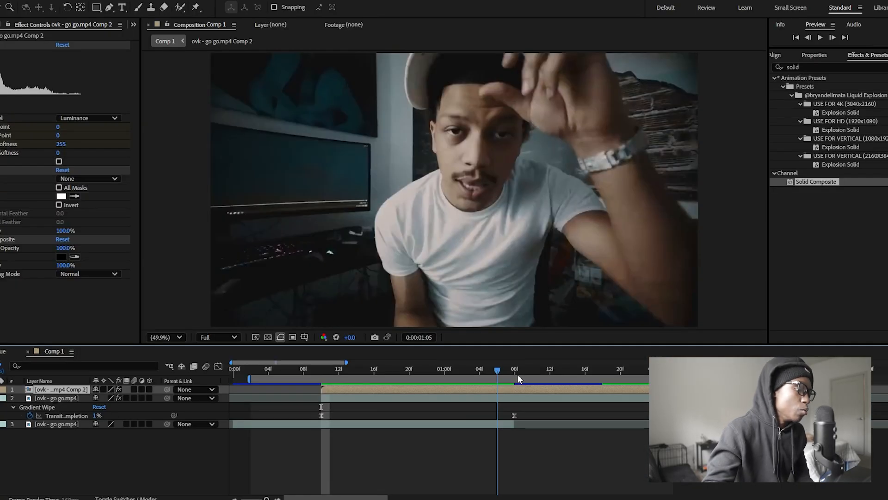
pyautogui.moveTo(518, 373); pyautogui.dragTo(514, 370)
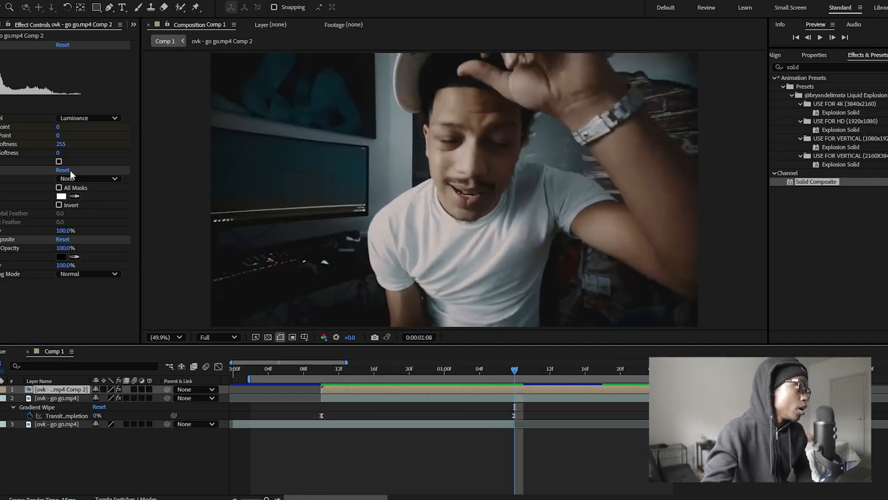
pyautogui.click(62, 144)
pyautogui.write('0')
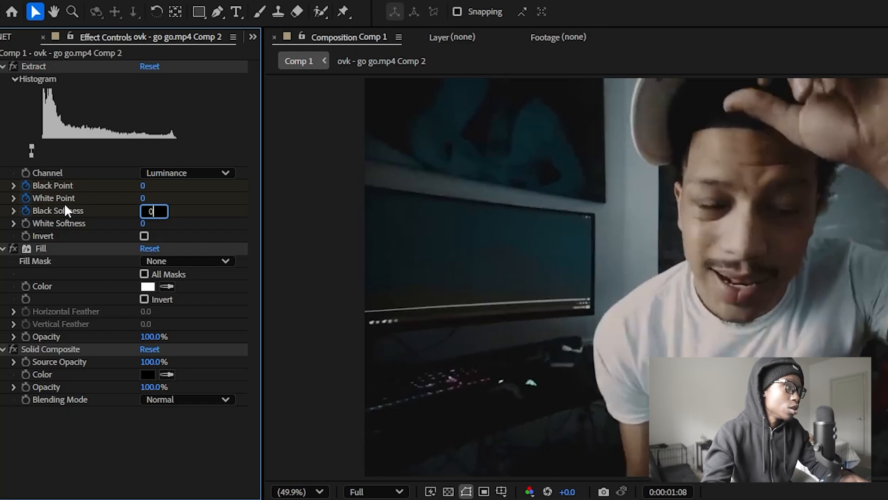
pyautogui.press('Return')
pyautogui.click(142, 198)
pyautogui.write('2')
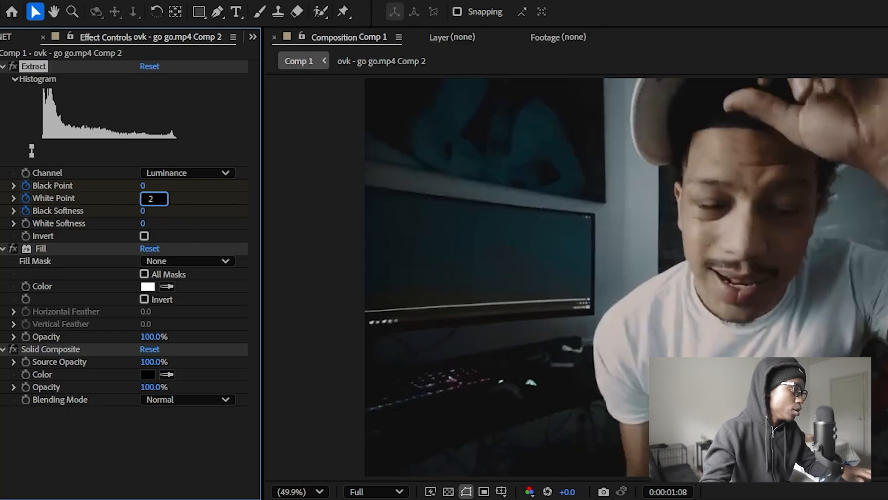
pyautogui.write('55')
pyautogui.press('Return')
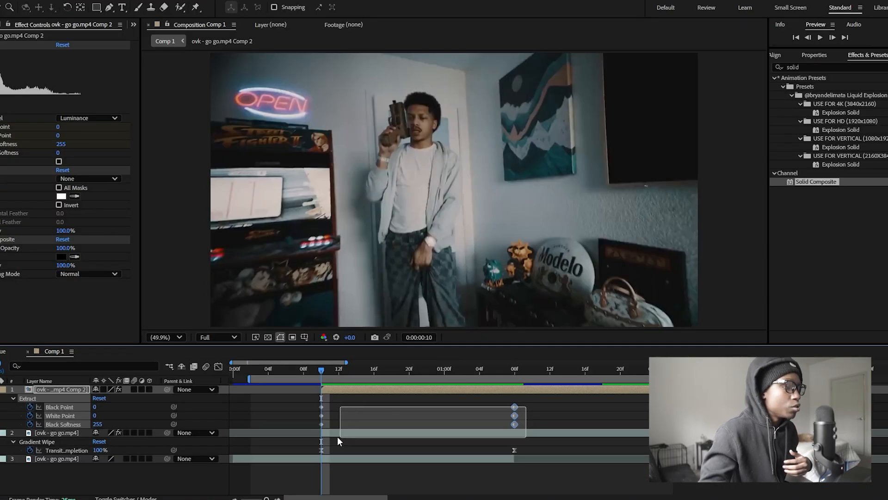
# Step: Apply Easy Ease to the Extract keyframes
pyautogui.moveTo(525, 406); pyautogui.dragTo(291, 420)
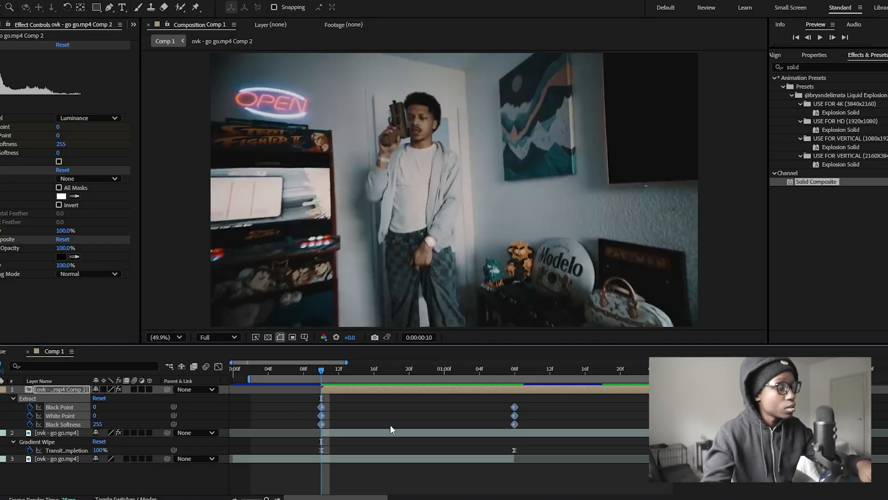
pyautogui.press('F9')
pyautogui.click(499, 406)
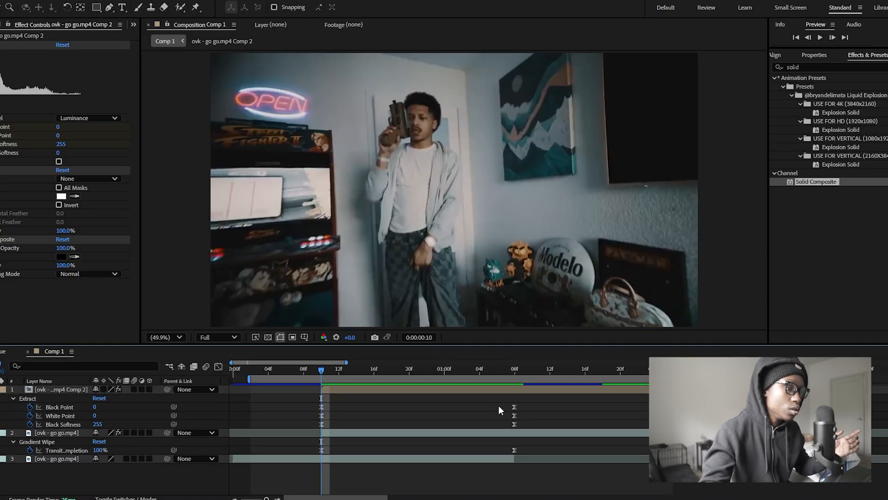
# Step: Select the Extract keyframes and adjust their speed-graph influence handles in the Graph Editor to sharpen the easing
pyautogui.moveTo(532, 408); pyautogui.dragTo(273, 403)
pyautogui.click(267, 406)
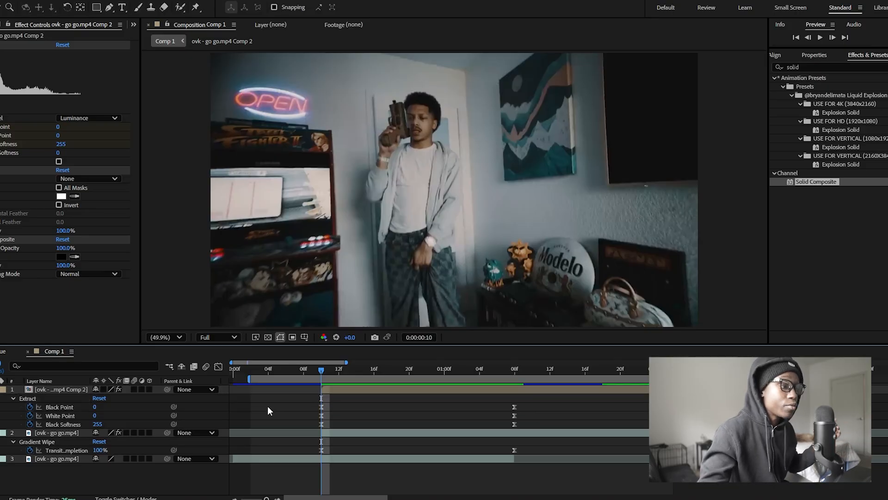
pyautogui.click(116, 302)
pyautogui.click(117, 301)
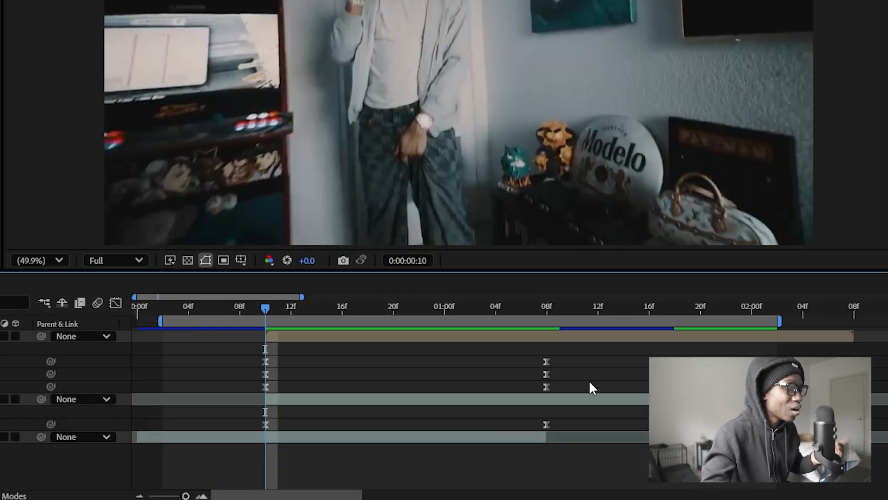
pyautogui.moveTo(585, 364); pyautogui.dragTo(201, 363)
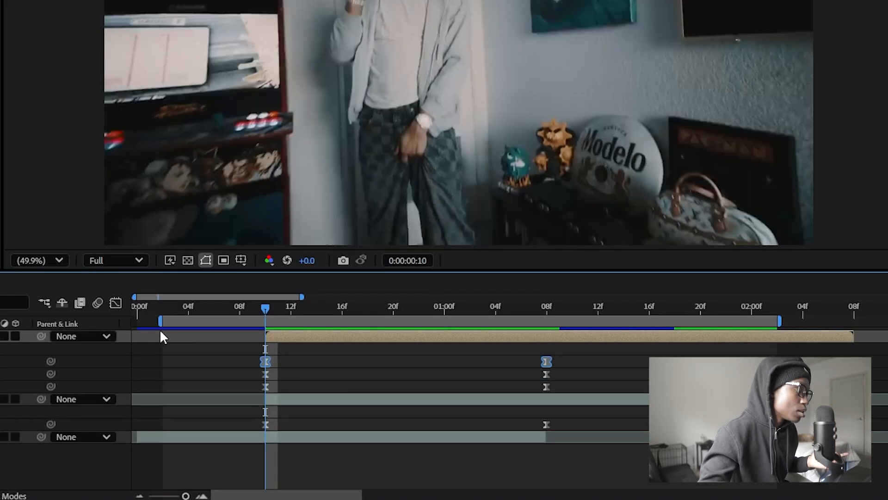
pyautogui.click(115, 303)
pyautogui.moveTo(353, 469); pyautogui.dragTo(397, 468)
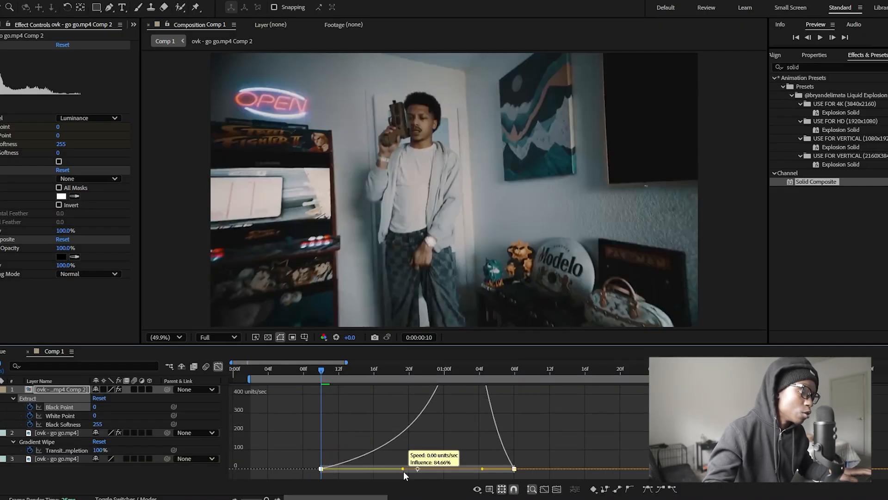
pyautogui.moveTo(482, 468); pyautogui.dragTo(491, 470)
pyautogui.hotkey('shift', 'F3')
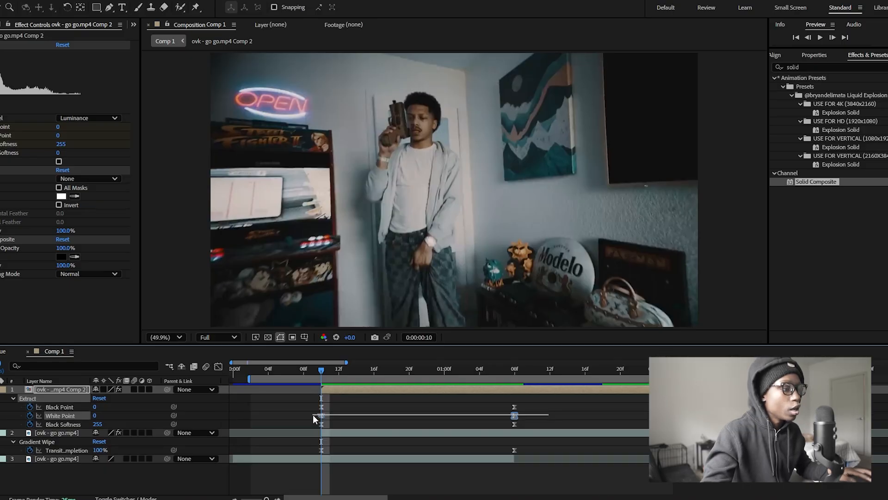
pyautogui.click(218, 366)
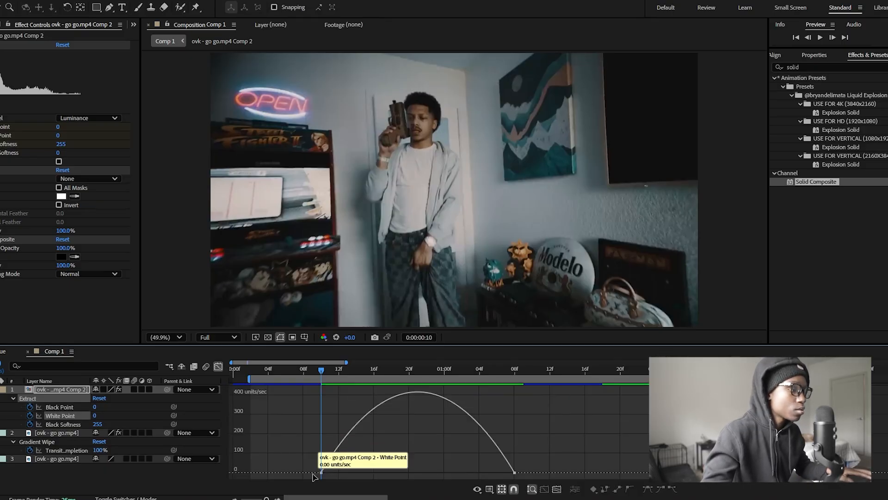
pyautogui.moveTo(352, 472); pyautogui.dragTo(370, 471)
pyautogui.moveTo(482, 472); pyautogui.dragTo(477, 471)
pyautogui.moveTo(370, 471); pyautogui.dragTo(401, 471)
# Step: Apply the same speed-graph influence adjustment to all the Extract keyframes and scrub the timeline to preview the reveal
pyautogui.moveTo(417, 370); pyautogui.dragTo(347, 370)
pyautogui.click(218, 366)
pyautogui.moveTo(300, 418); pyautogui.dragTo(535, 435)
pyautogui.click(217, 367)
pyautogui.moveTo(327, 400); pyautogui.dragTo(417, 394)
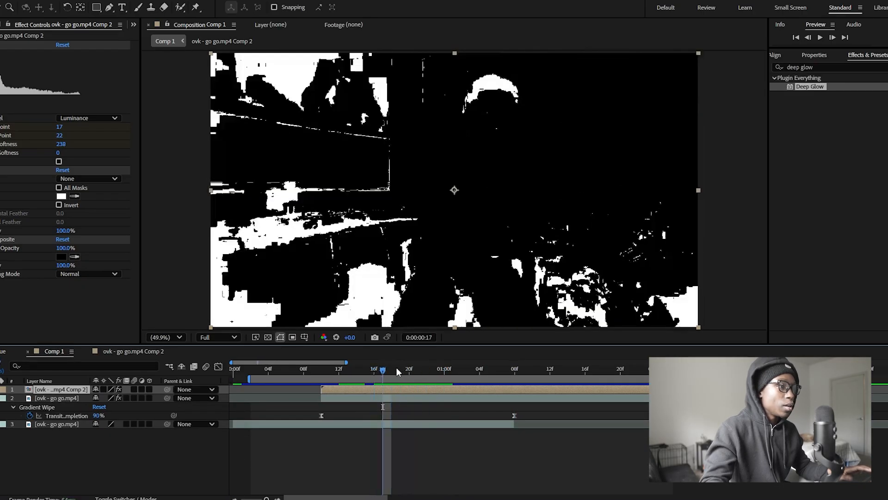
pyautogui.moveTo(397, 372); pyautogui.dragTo(379, 379)
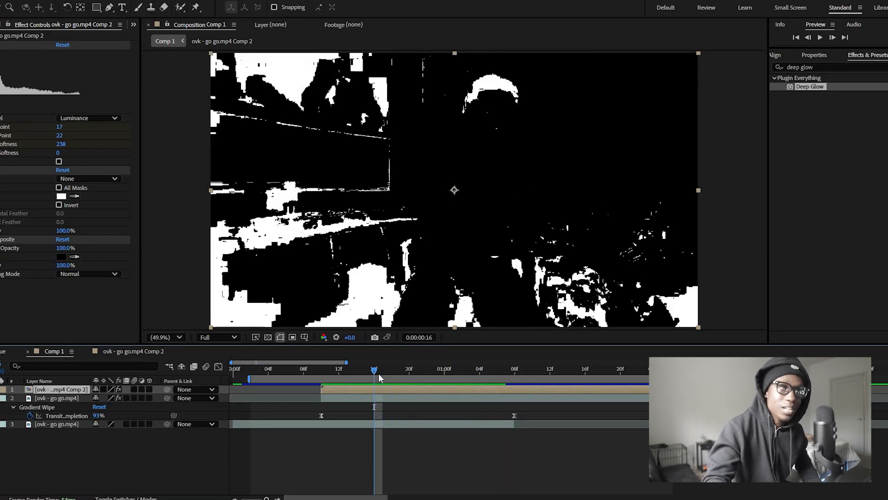
# Step: Change the precomp layer's blending mode so its white matte areas composite over the footage
pyautogui.rightClick(384, 386)
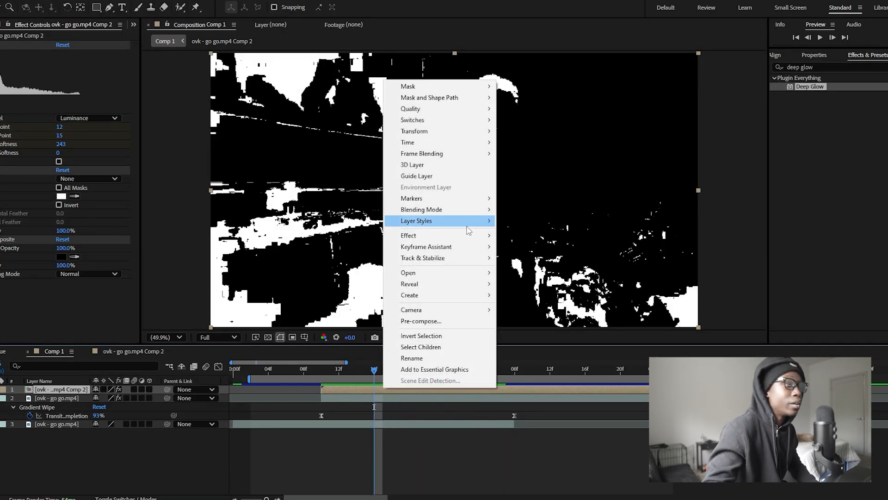
pyautogui.moveTo(468, 213)
pyautogui.click(631, 173)
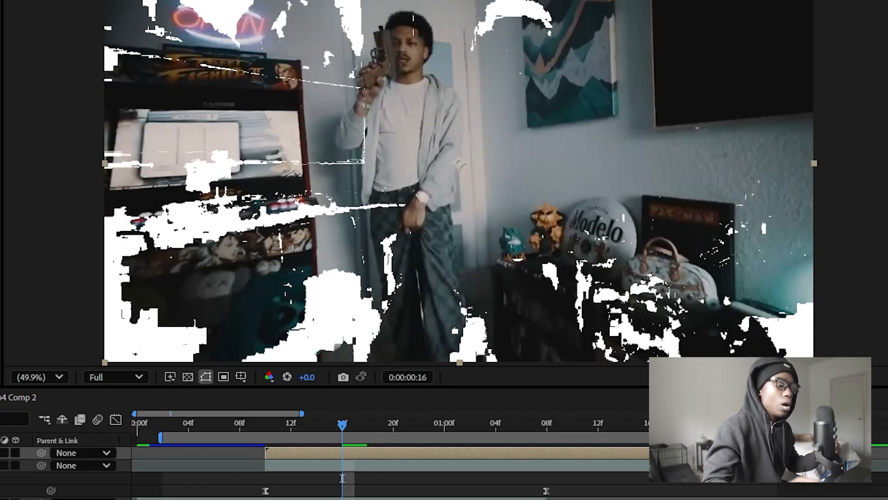
# Step: Search the effects for tint and apply the Tint effect to the precomp layer
pyautogui.click(736, 69)
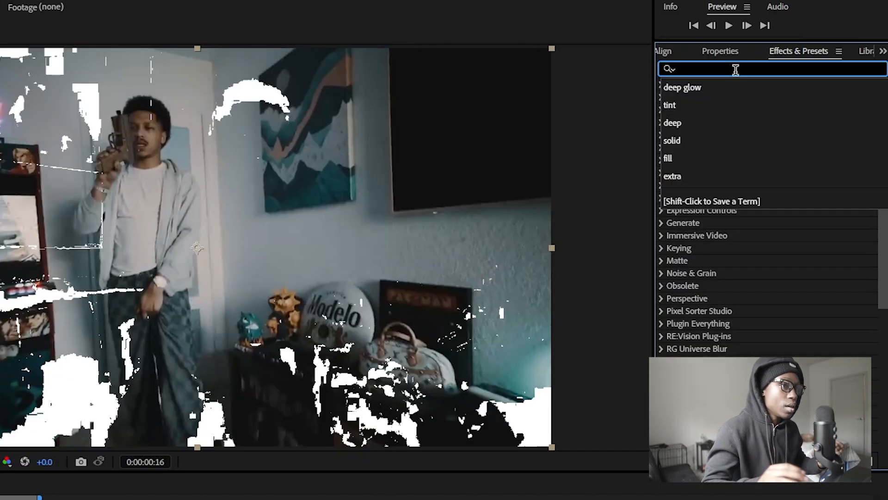
pyautogui.write('tint')
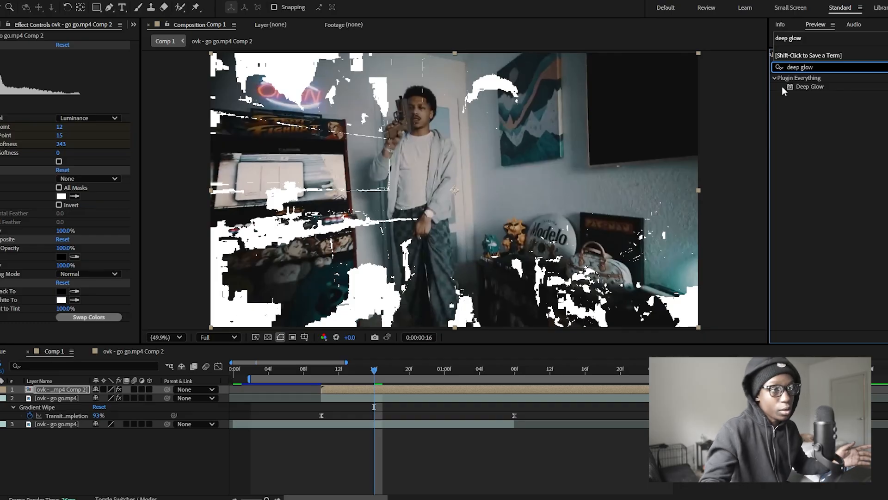
pyautogui.doubleClick(799, 87)
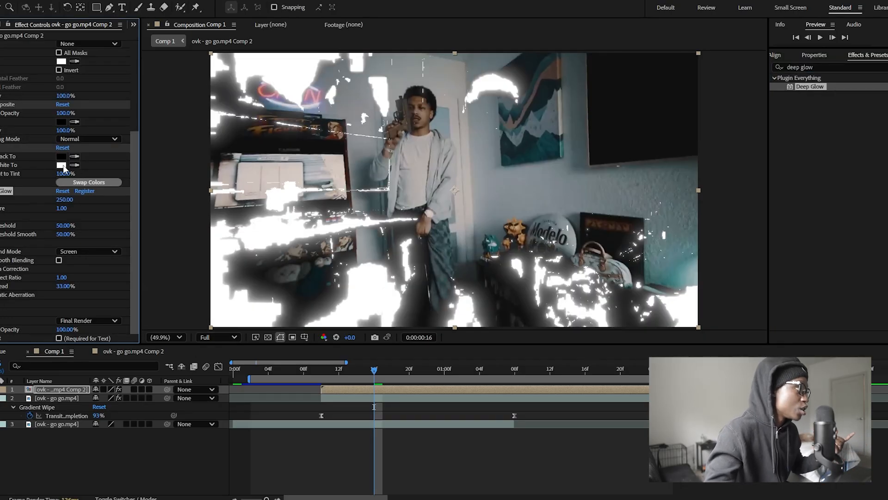
# Step: Set Tint's Map White To color to bright green 0CFF00
pyautogui.click(62, 165)
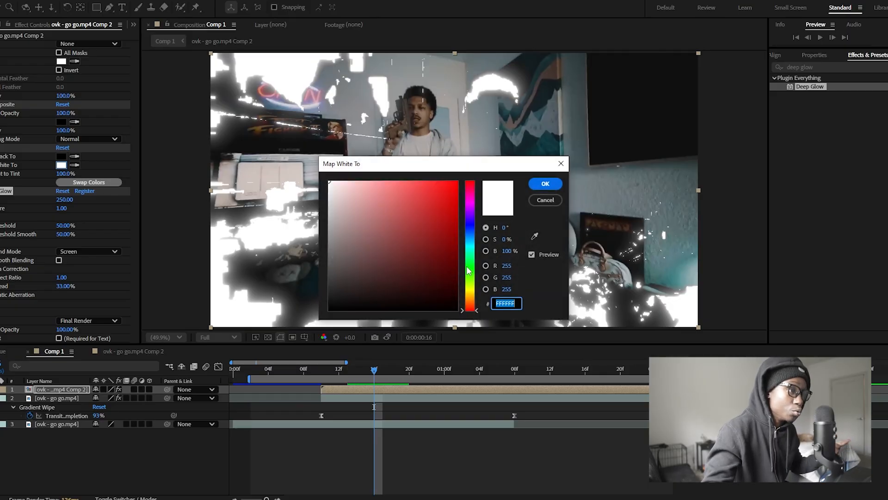
pyautogui.click(469, 266)
pyautogui.moveTo(406, 228); pyautogui.dragTo(509, 164)
pyautogui.moveTo(509, 164); pyautogui.dragTo(514, 160)
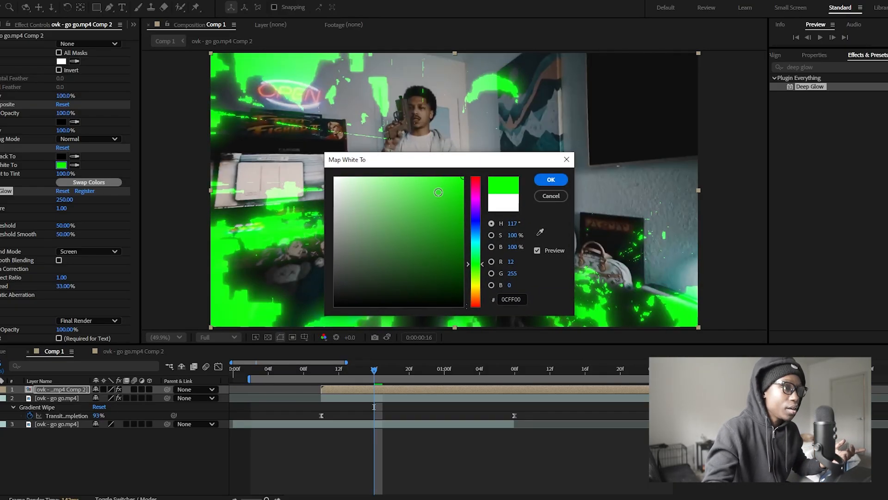
pyautogui.click(543, 178)
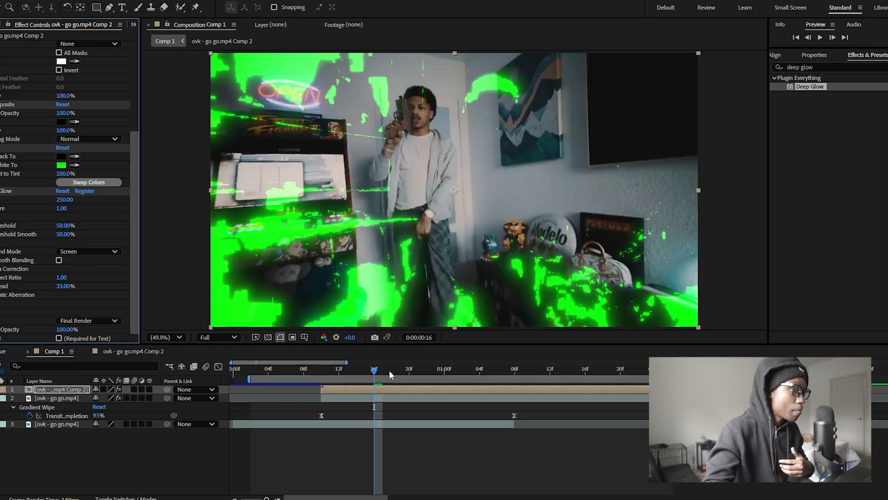
# Step: Increase Deep Glow's radius to 345 and enable Smooth Blending
pyautogui.moveTo(389, 370); pyautogui.dragTo(418, 370)
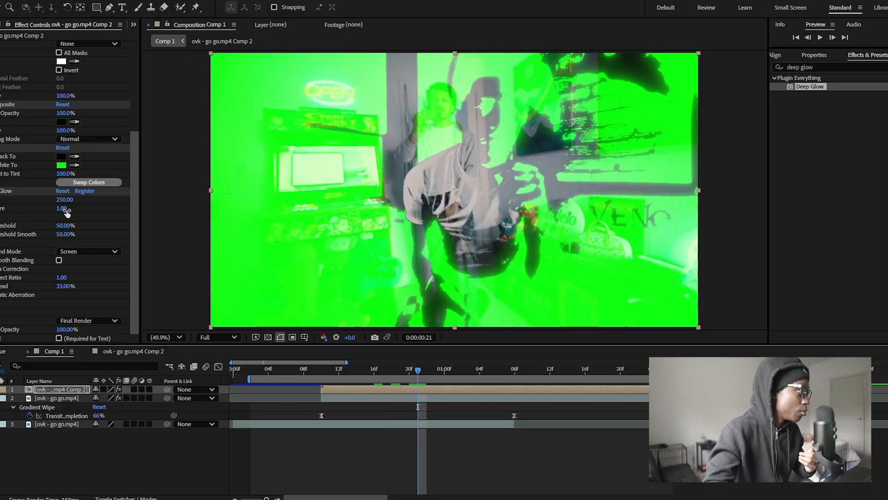
pyautogui.moveTo(64, 204); pyautogui.dragTo(161, 208)
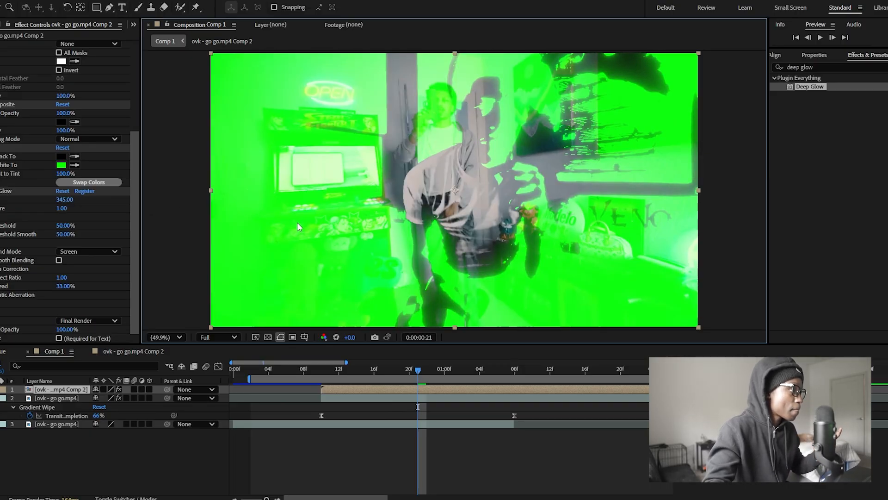
pyautogui.click(59, 259)
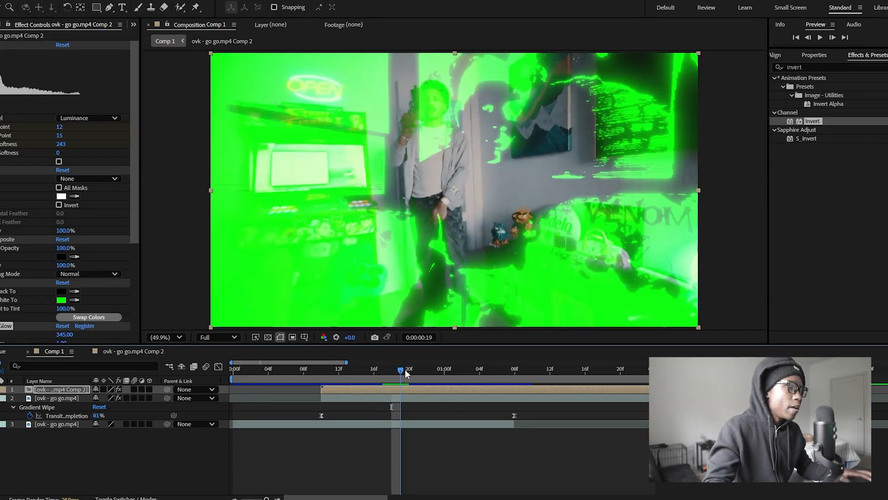
# Step: Apply the Invert effect to the precomp layer, move it above Tint in the effect stack, and return to the start
pyautogui.moveTo(406, 373)
pyautogui.mouseDown()
pyautogui.moveTo(384, 373)
pyautogui.moveTo(410, 374)
pyautogui.mouseUp()
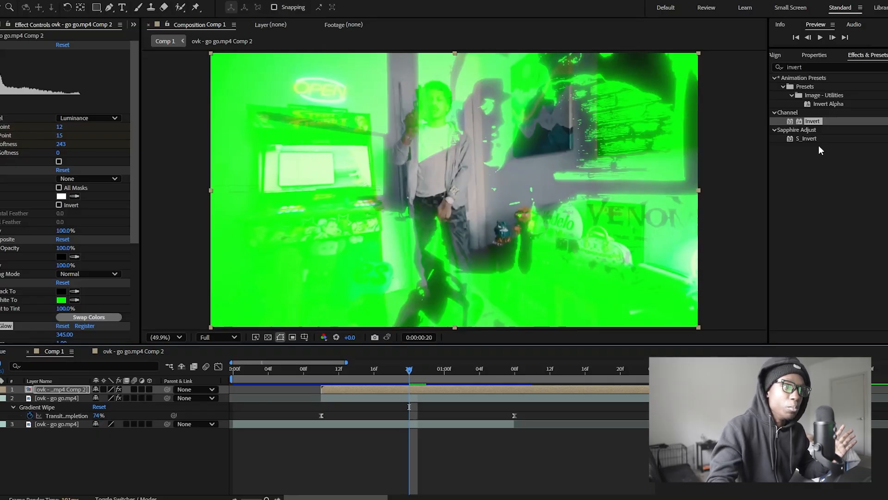
pyautogui.moveTo(813, 121); pyautogui.dragTo(438, 389)
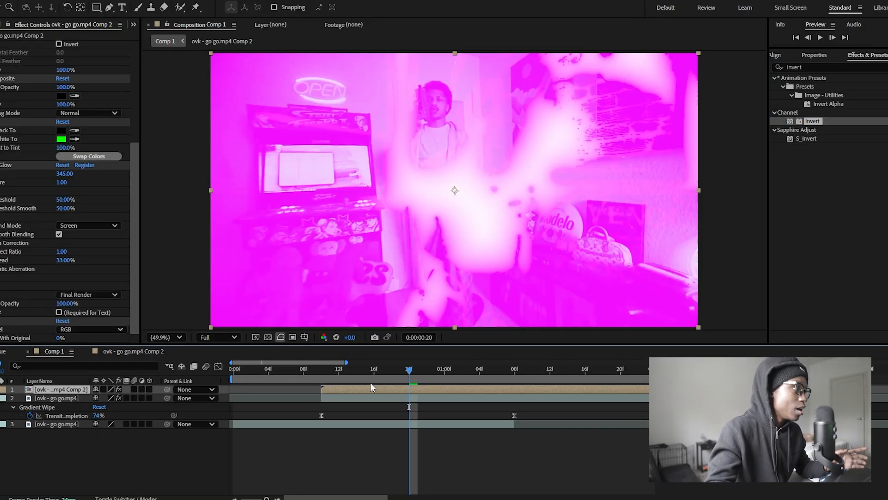
pyautogui.moveTo(0, 324); pyautogui.dragTo(34, 42)
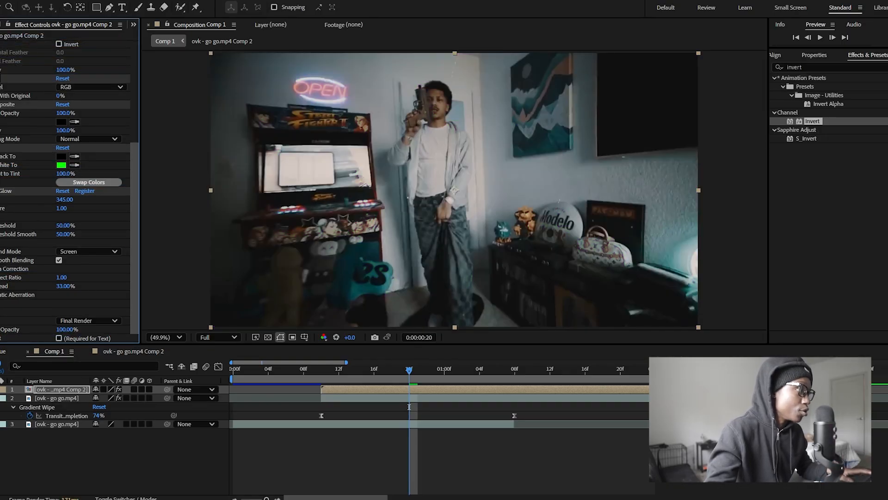
pyautogui.scroll(7, 65, 185)
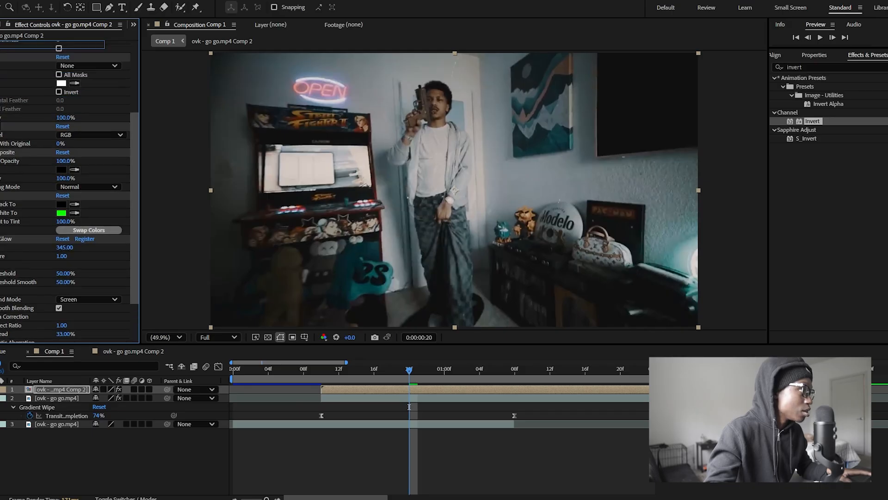
pyautogui.moveTo(408, 372); pyautogui.dragTo(214, 373)
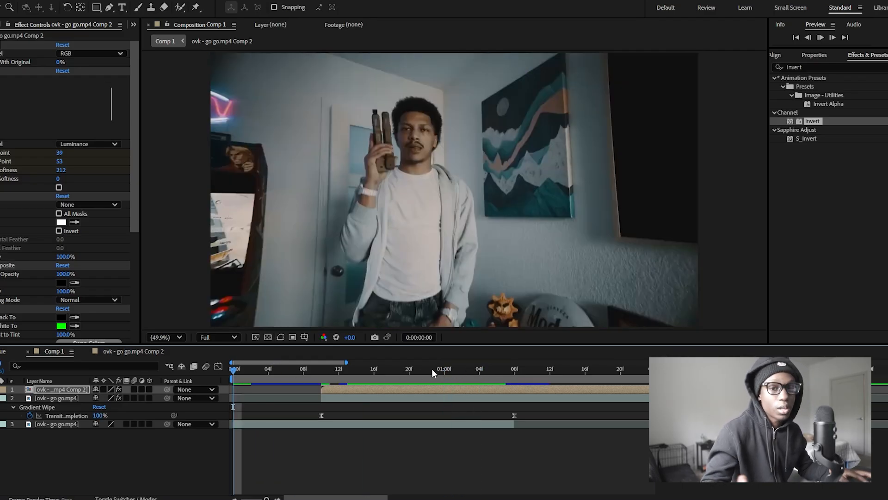